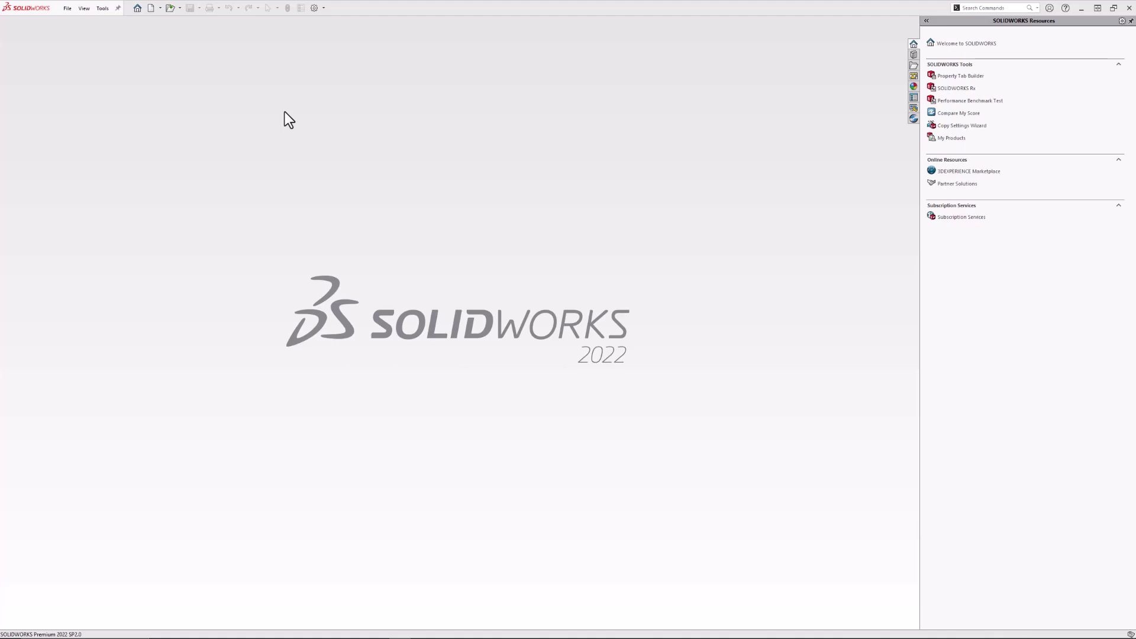
Create a new part from the Part_Inch template.
click(69, 10)
click(74, 23)
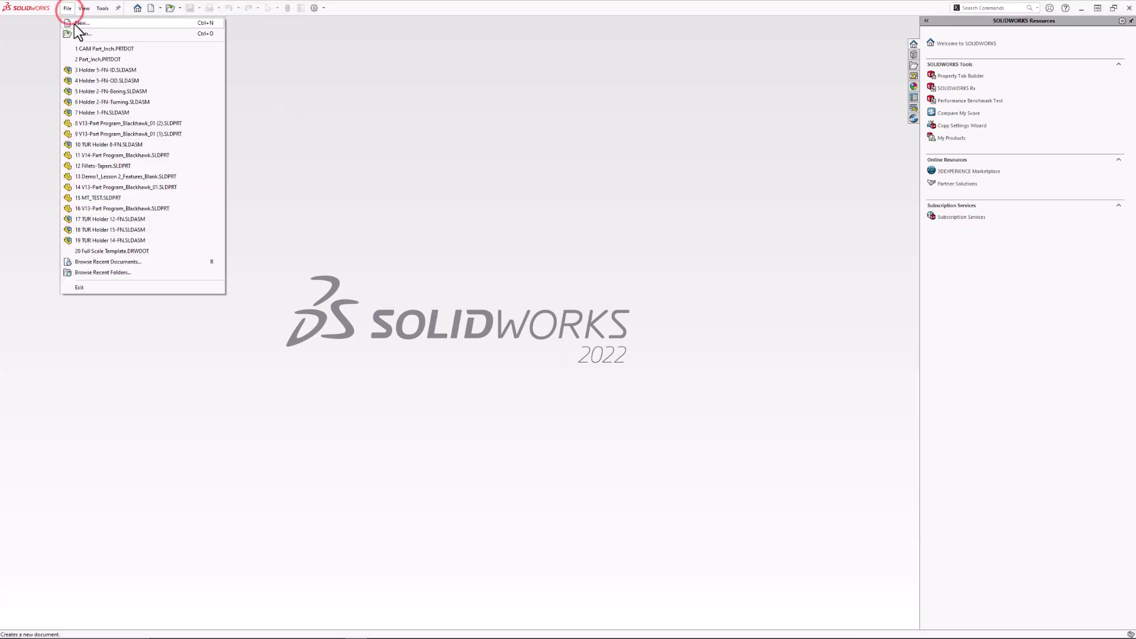
click(475, 184)
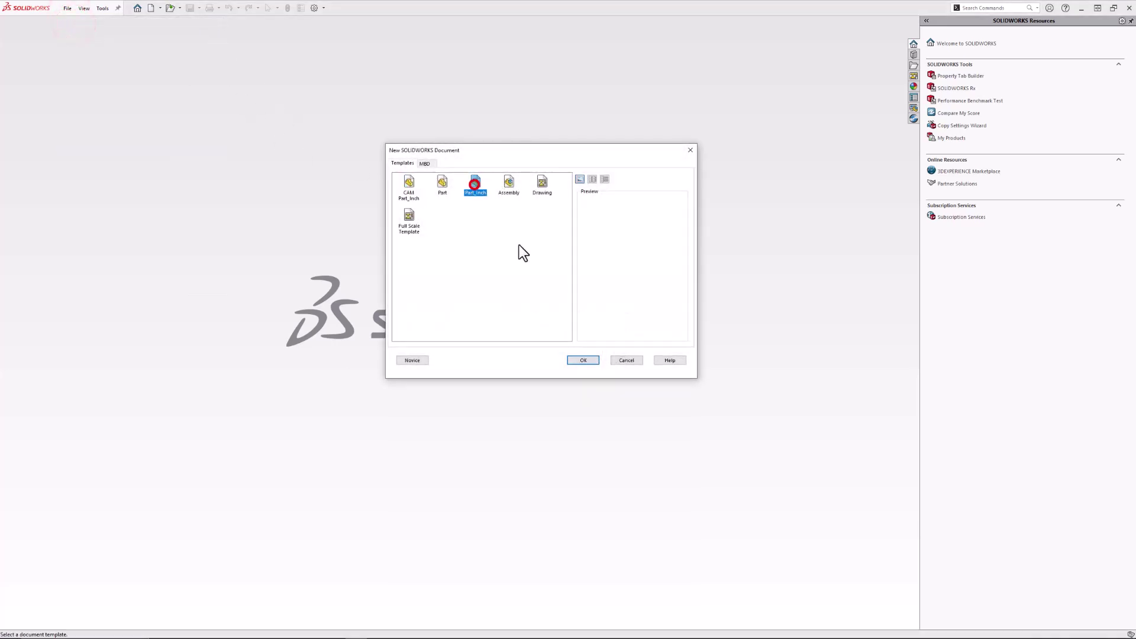
click(586, 360)
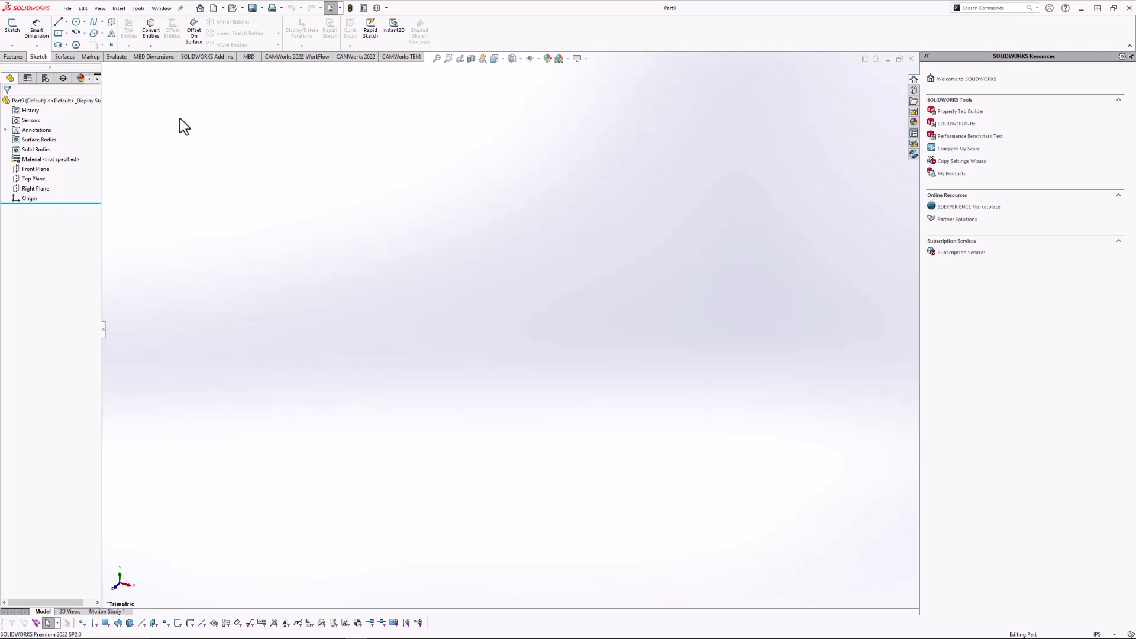
Create another new part, Part10, from the CAM Part_Inch template.
click(66, 8)
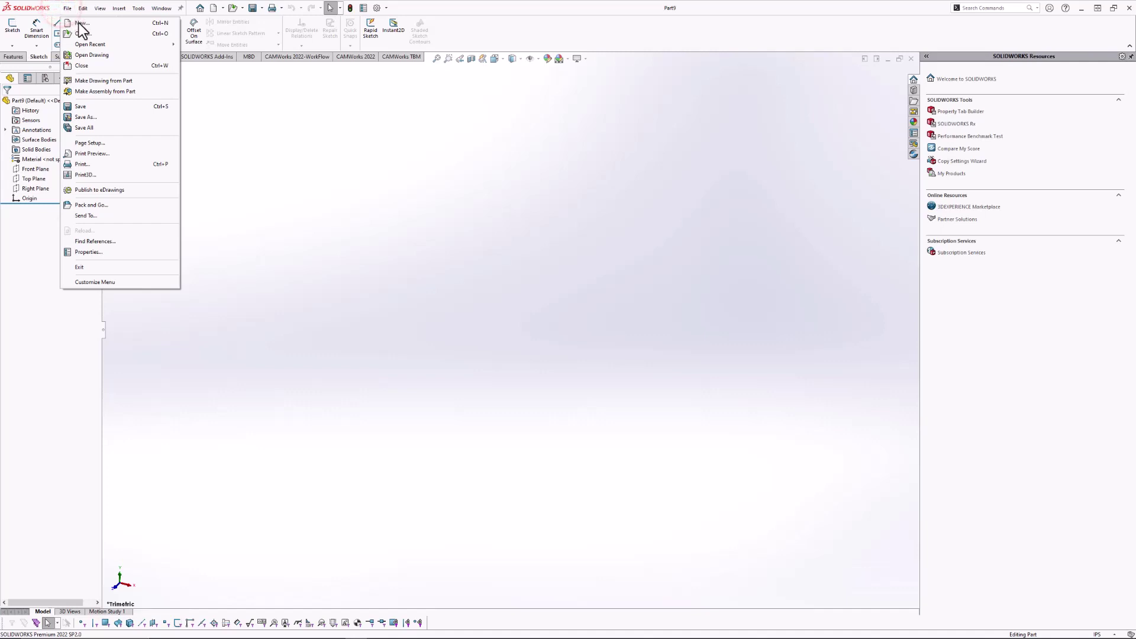
click(71, 23)
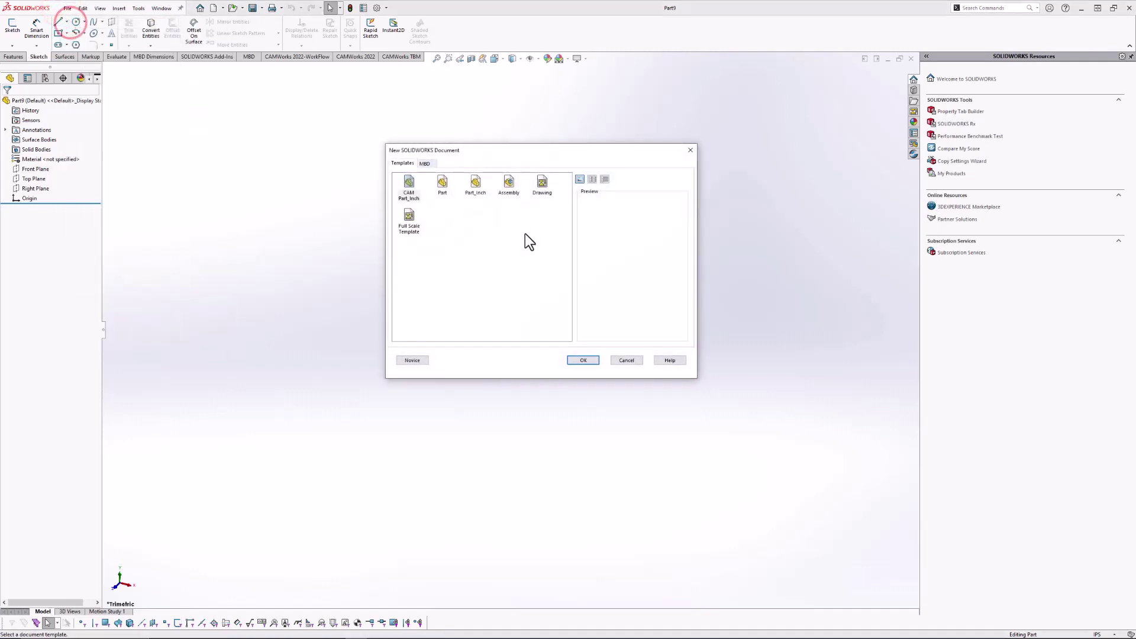
click(409, 187)
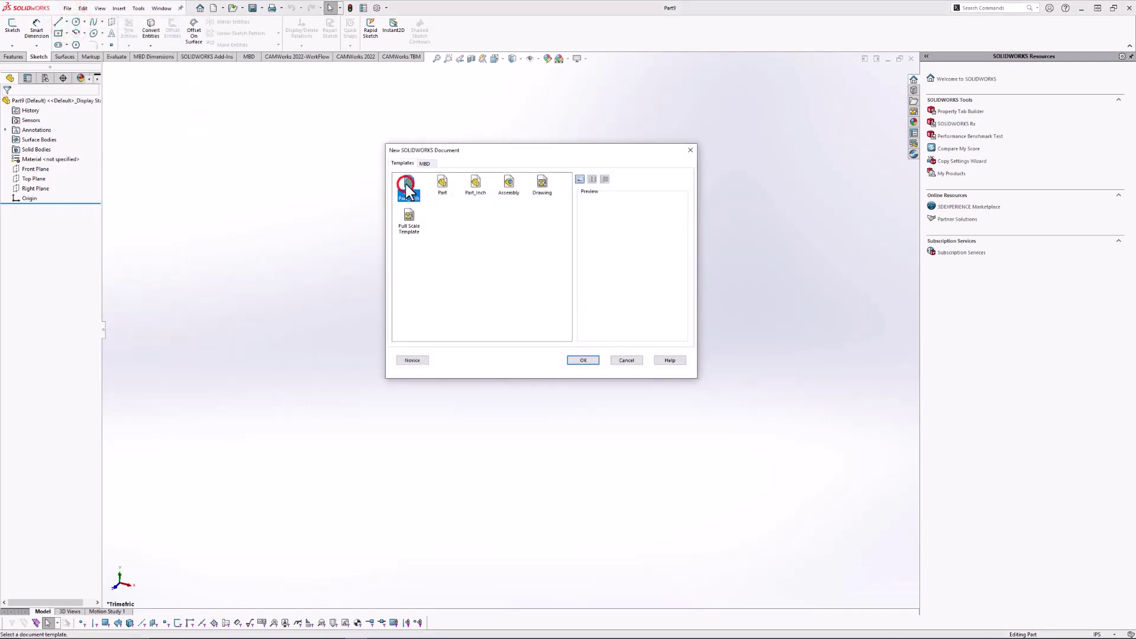
click(581, 359)
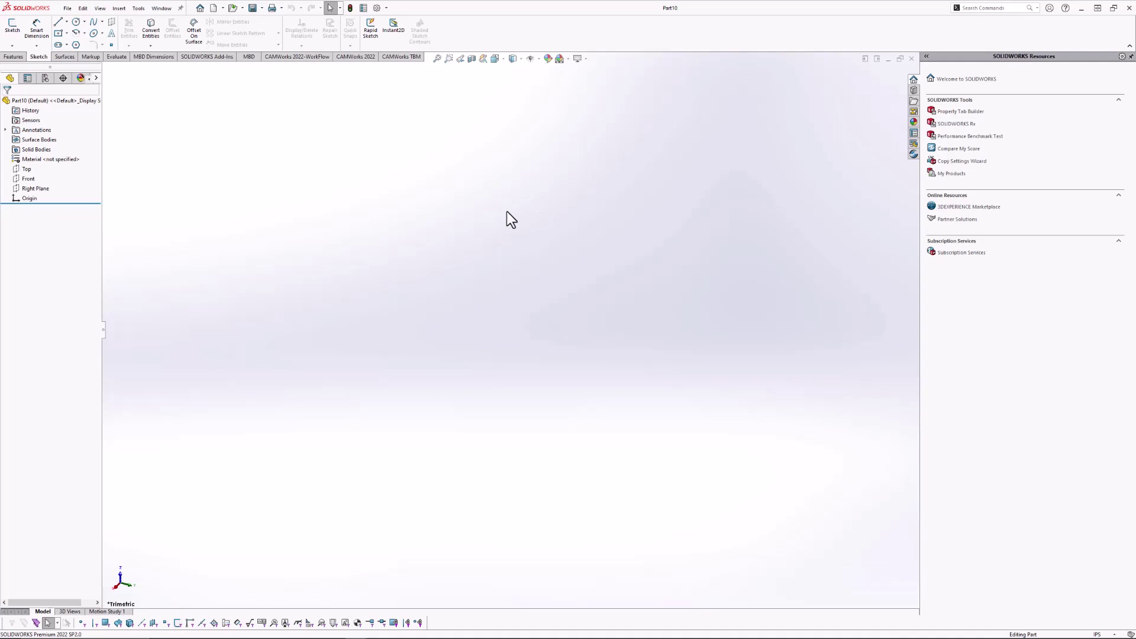
Close Part10 and open a fresh Part13 from the Part_Inch template.
click(910, 59)
click(911, 59)
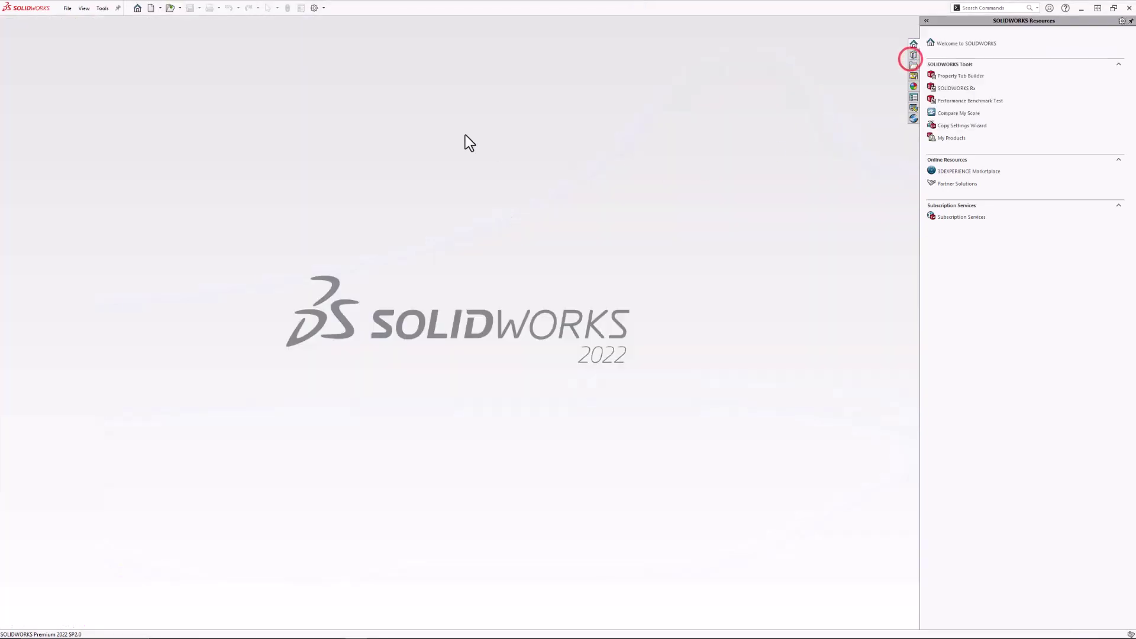
click(67, 7)
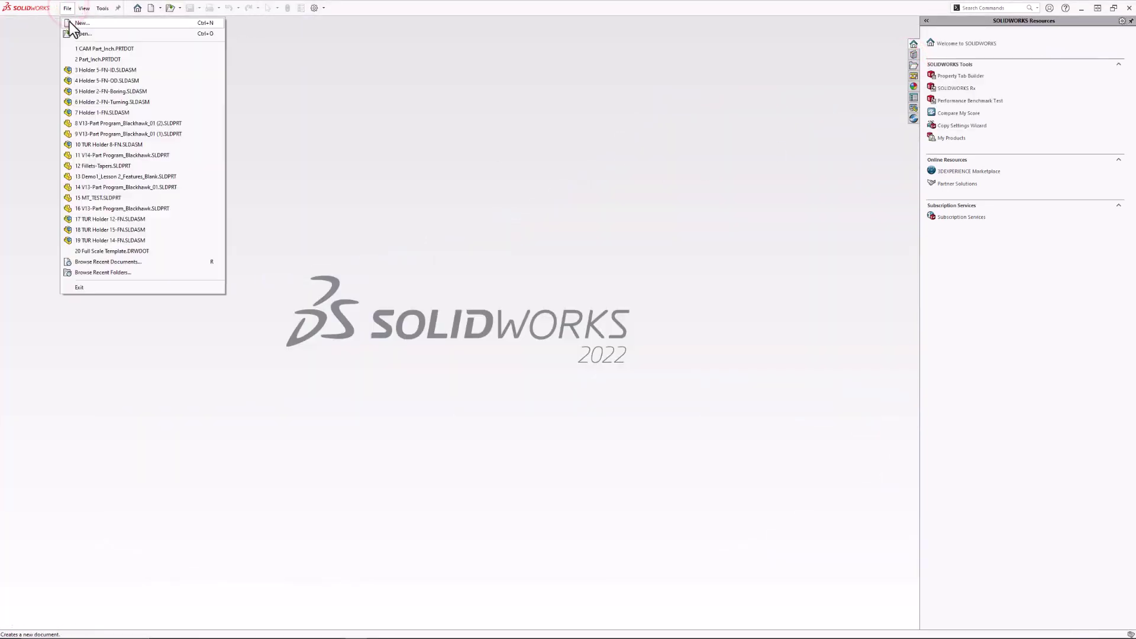
click(69, 23)
click(475, 184)
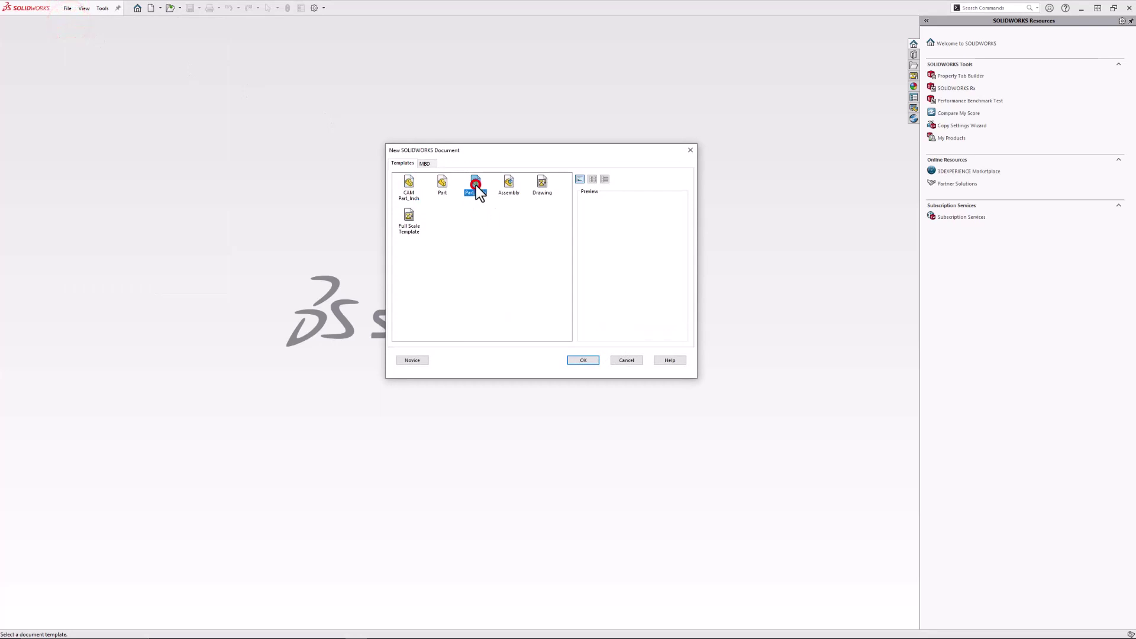
click(578, 362)
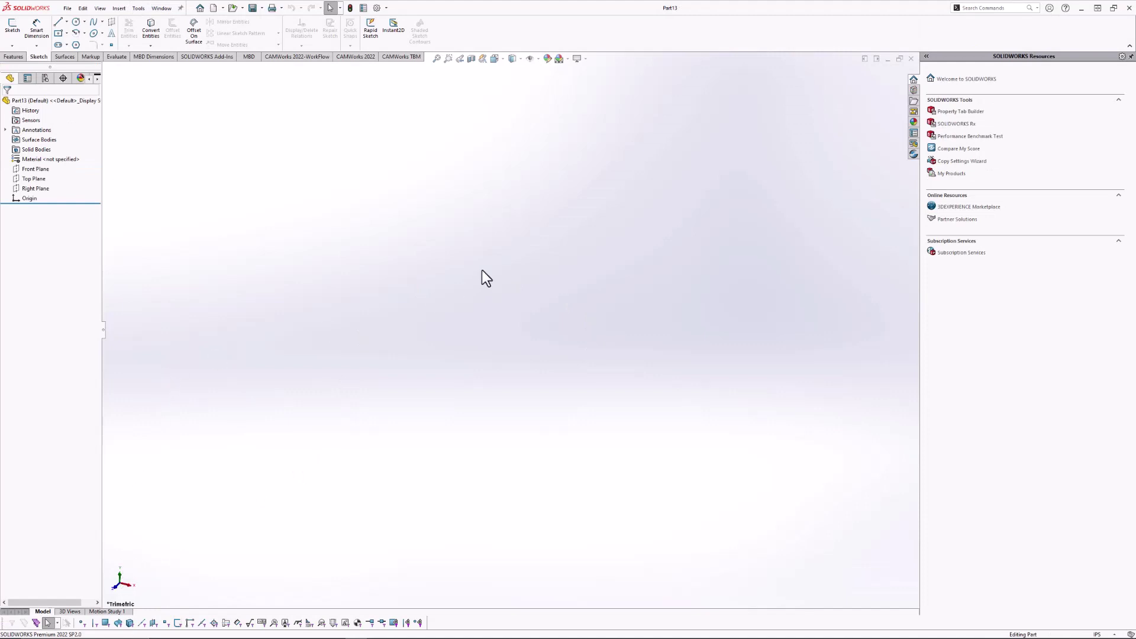
Apply Z-up views to Part13 from the pinned View Orientation panel and confirm with Yes.
click(514, 61)
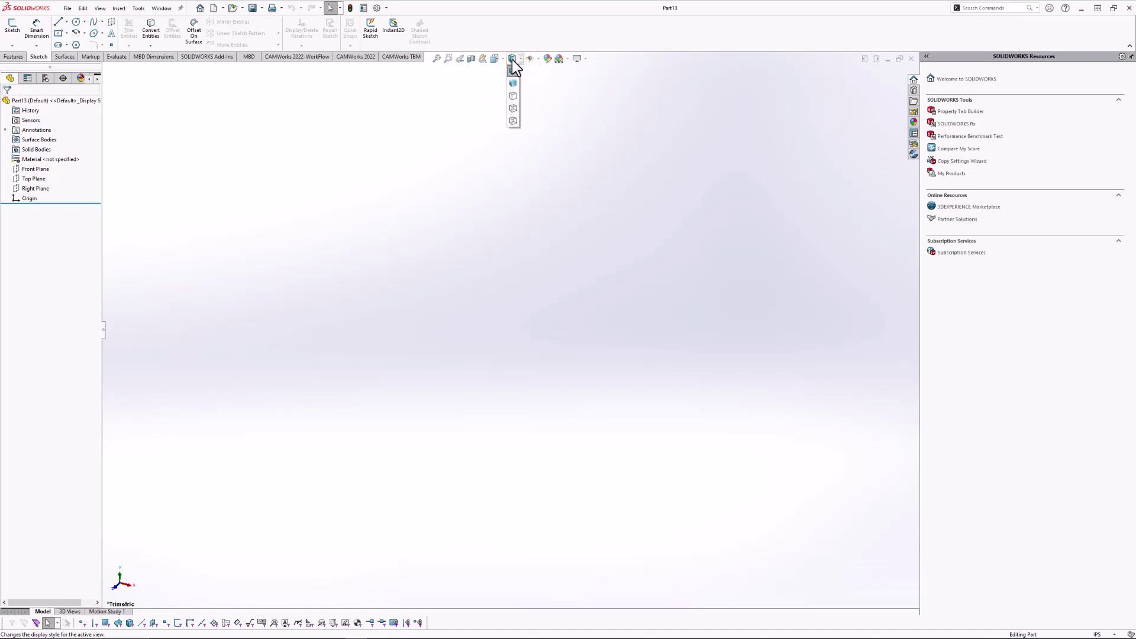
click(503, 59)
click(503, 59)
click(503, 59)
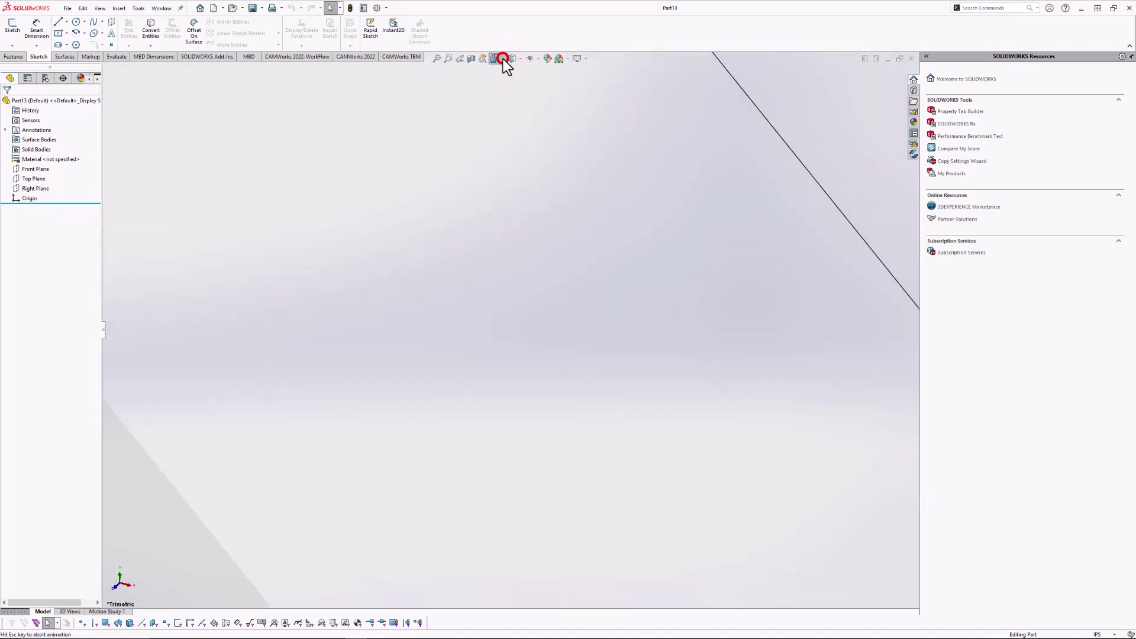
click(503, 59)
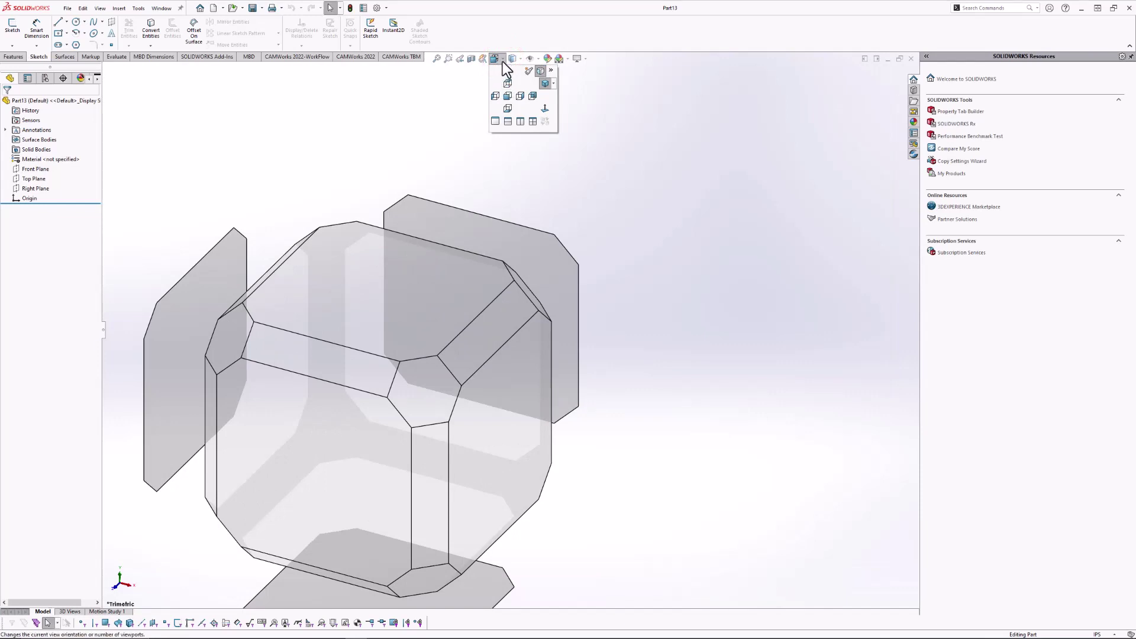
click(550, 71)
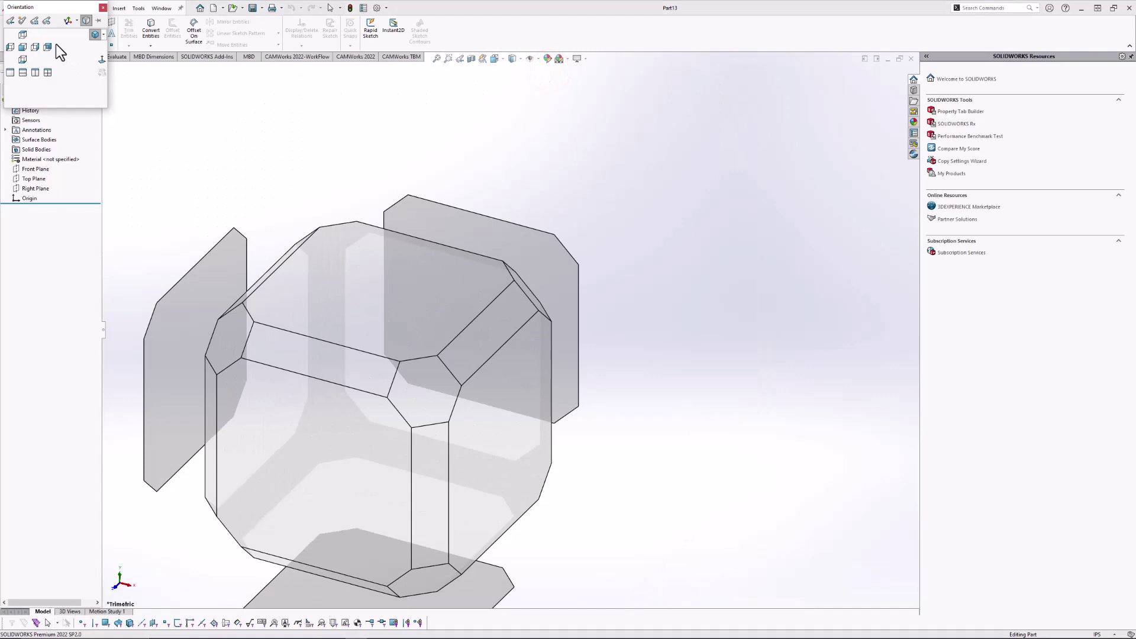
click(79, 22)
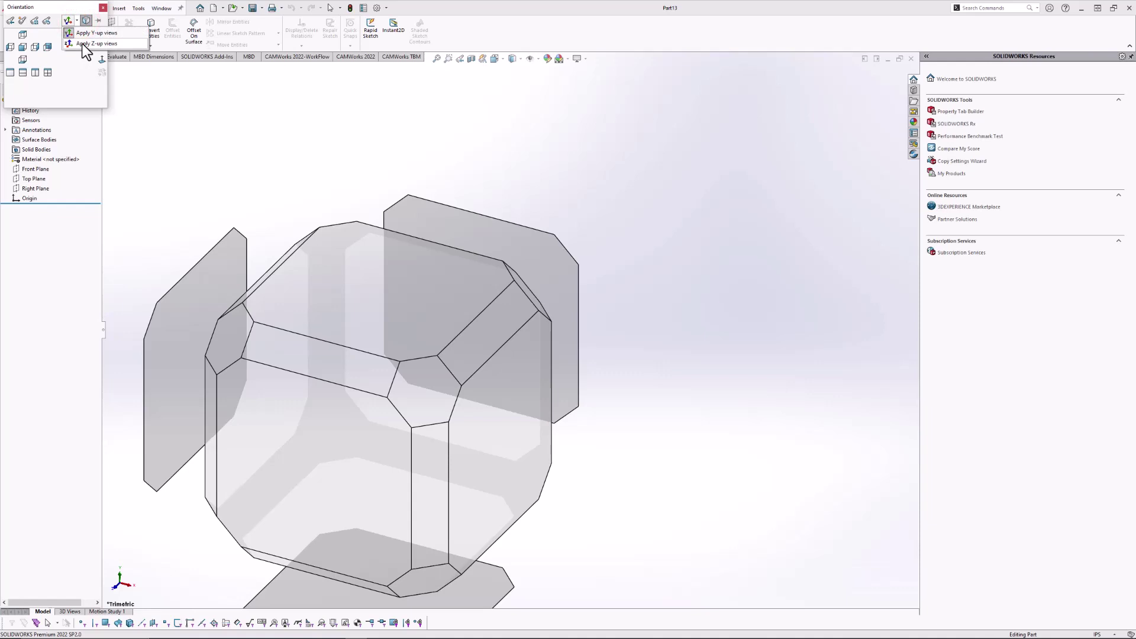
click(82, 43)
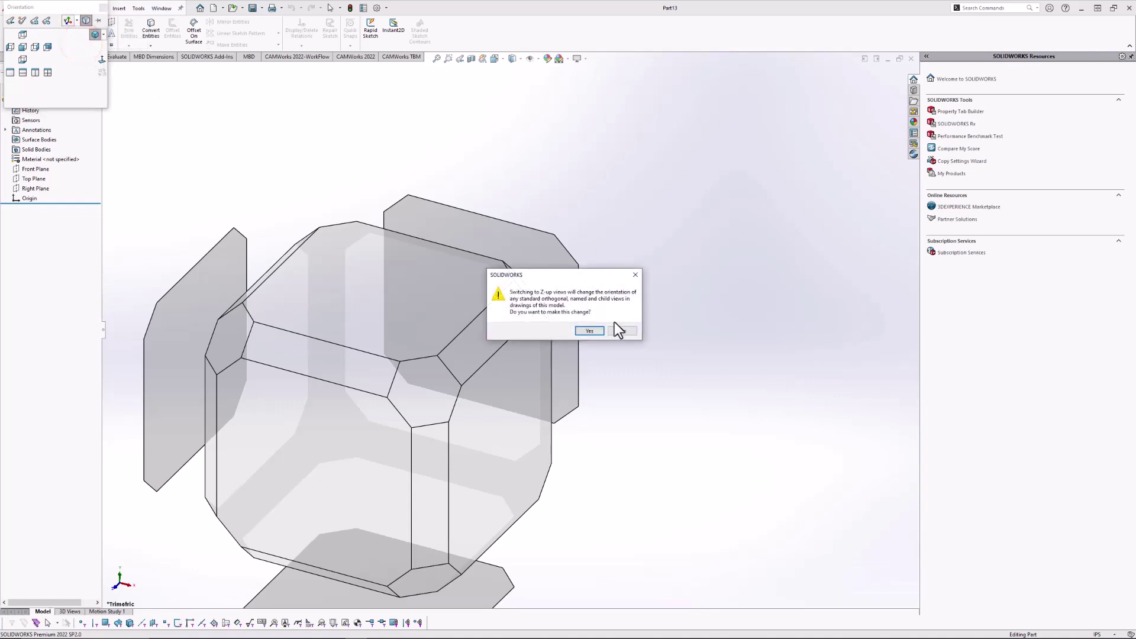
click(589, 331)
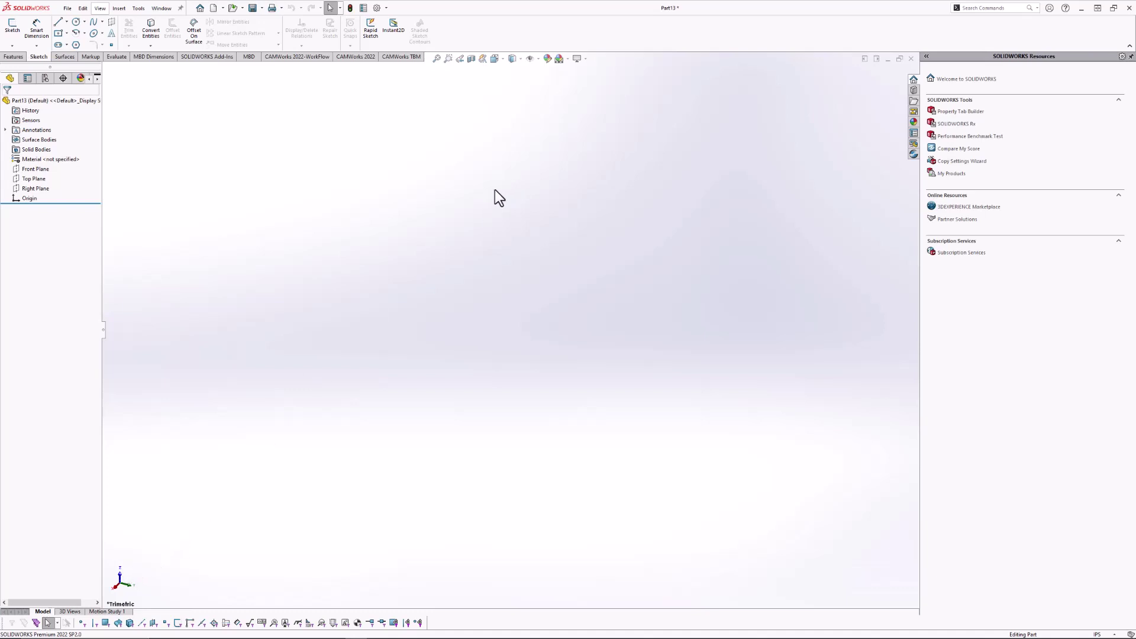
Check the planes with a cancelled sketch, then rename Front Plane to 'Top'.
click(13, 30)
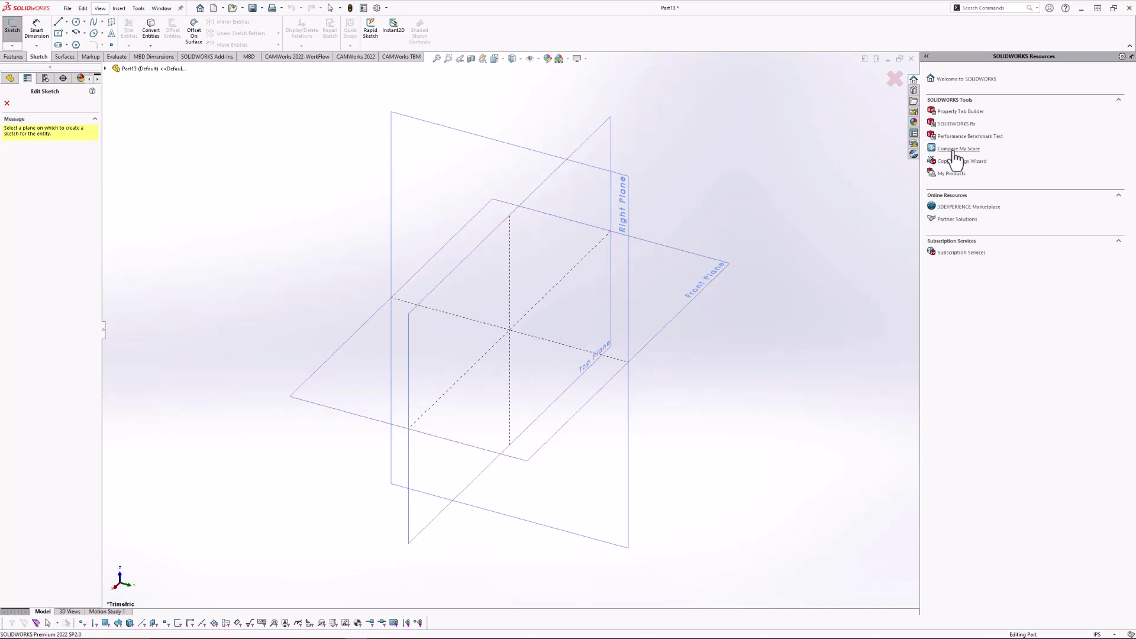
click(895, 79)
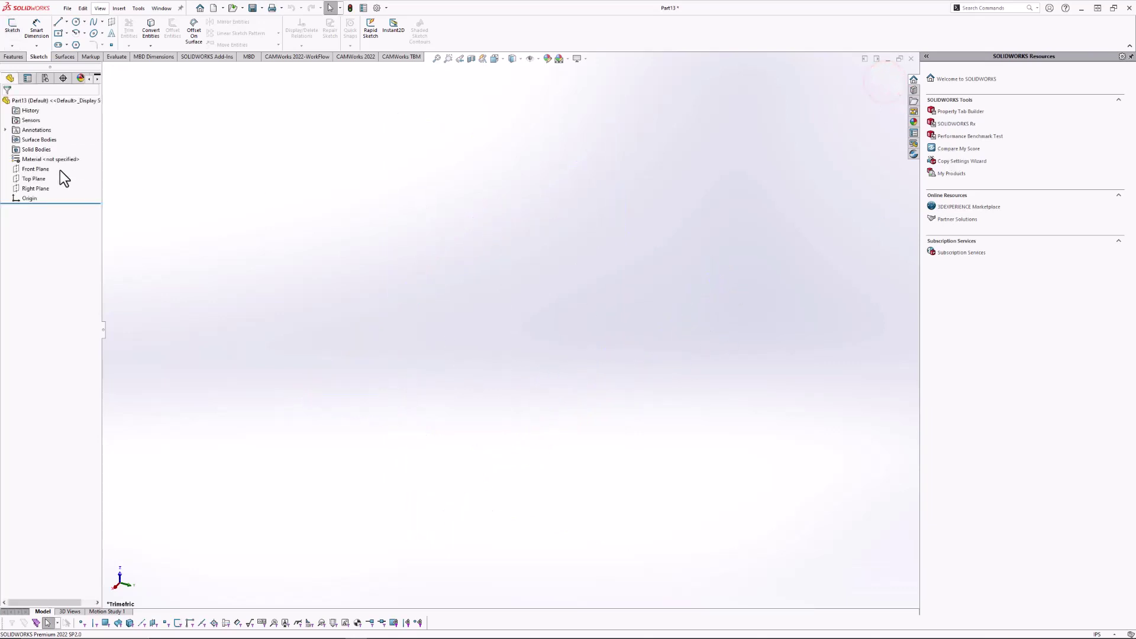
click(28, 170)
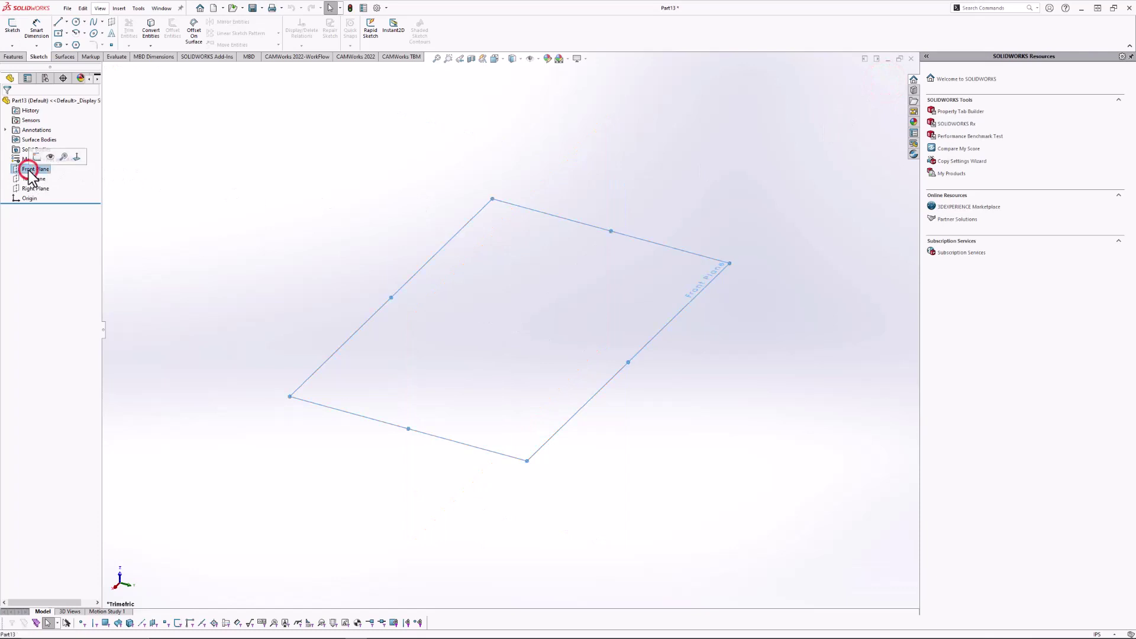
click(29, 171)
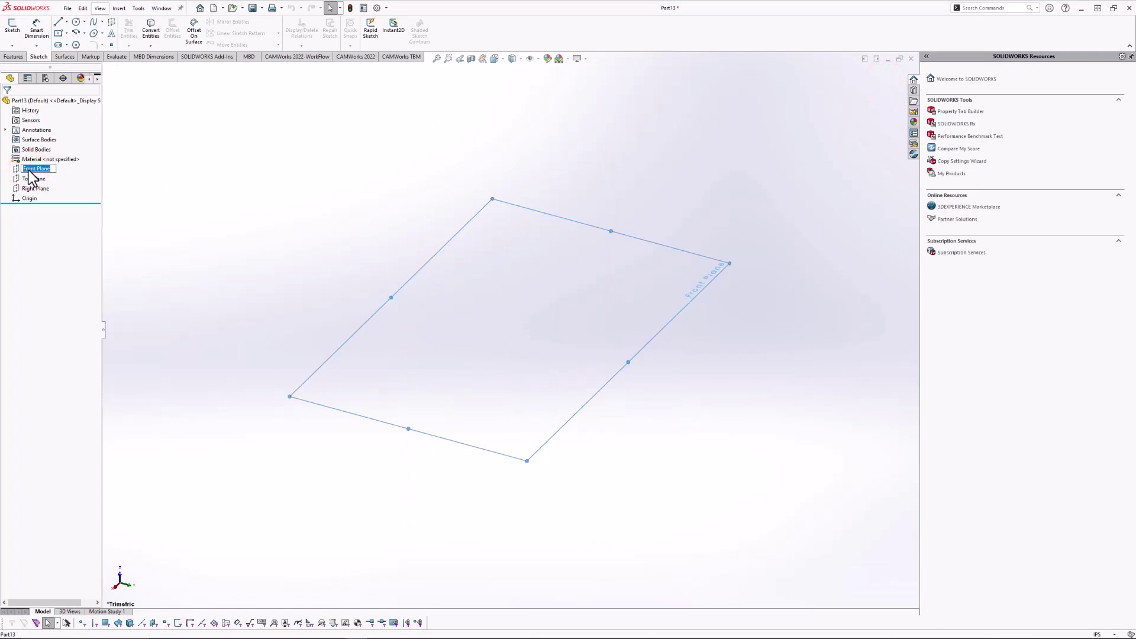
text(To)
click(179, 181)
Rename the original Top Plane to 'Front' and exit the sketch.
click(27, 179)
click(28, 179)
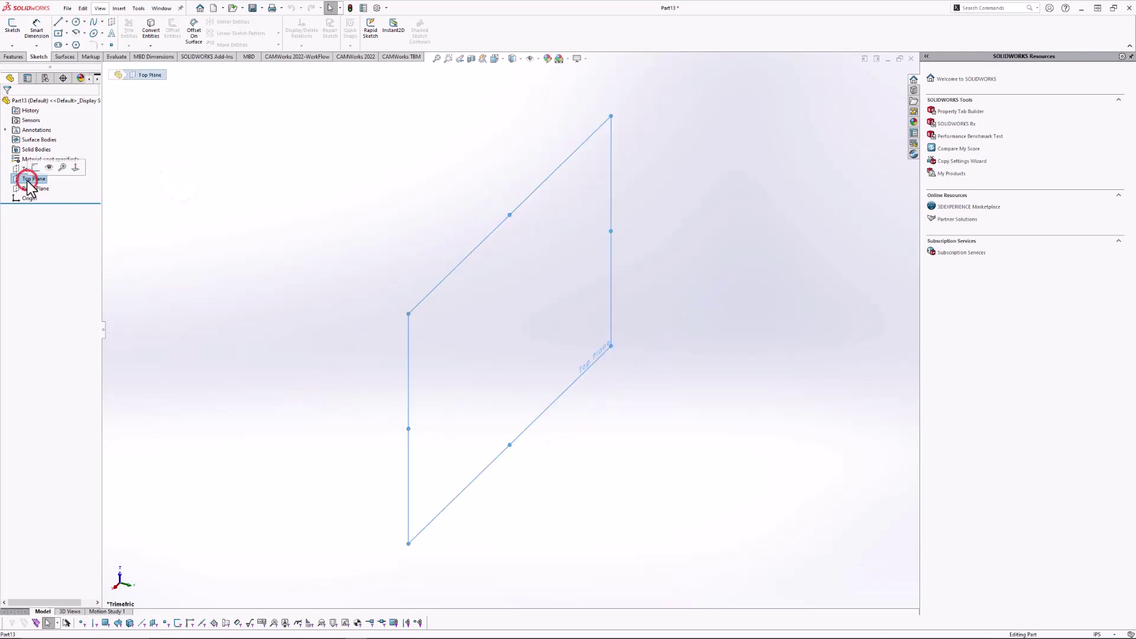
click(29, 179)
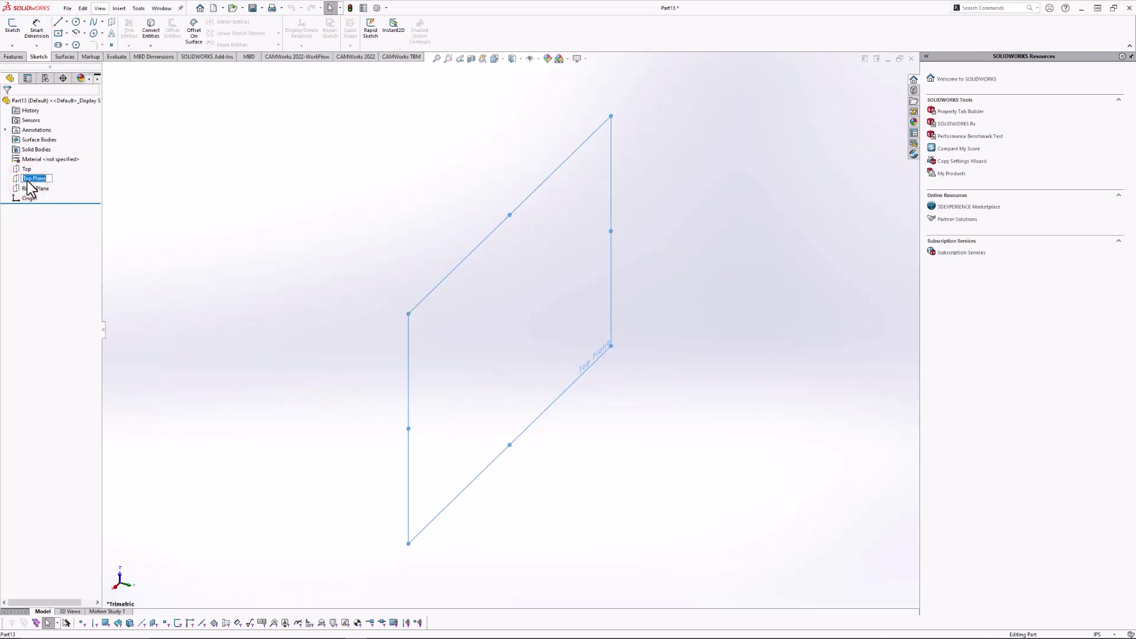
text(Front)
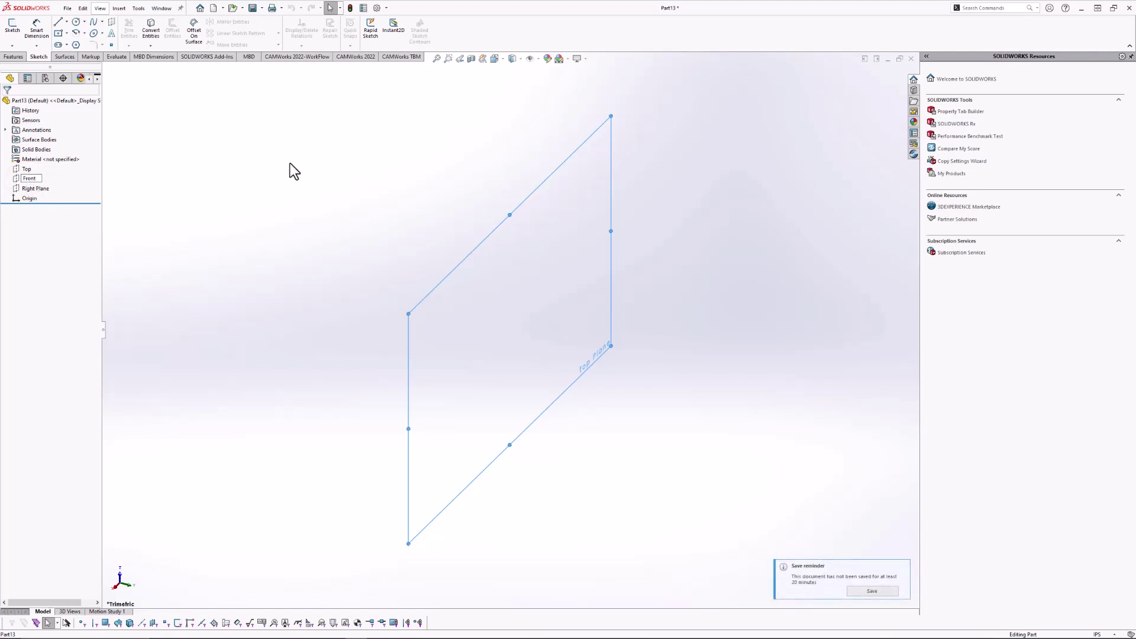
click(299, 163)
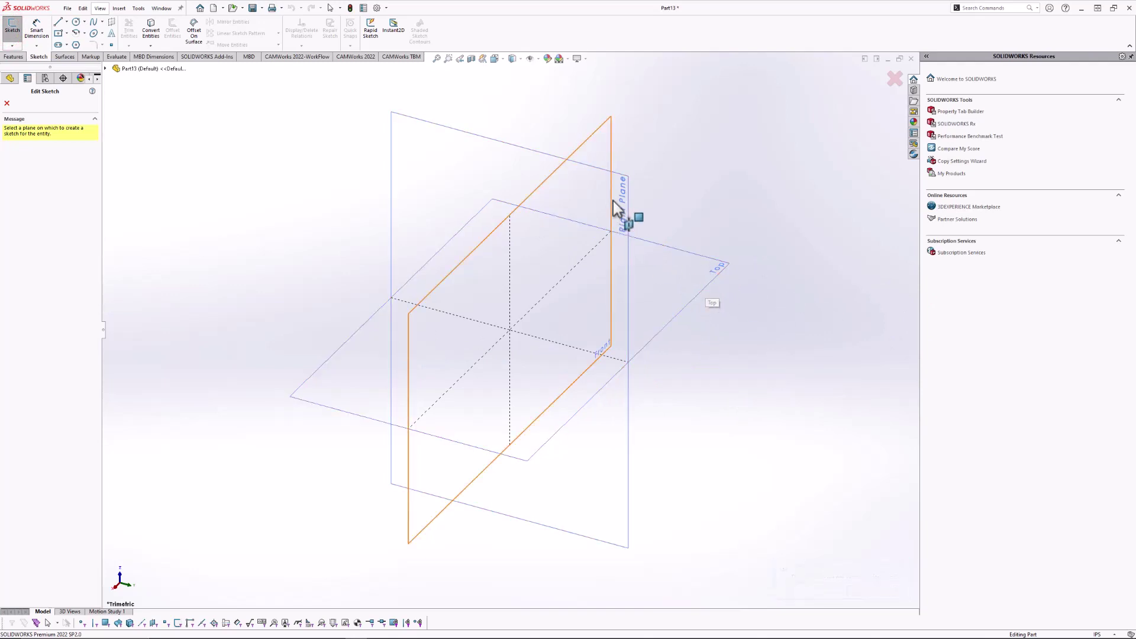
click(892, 83)
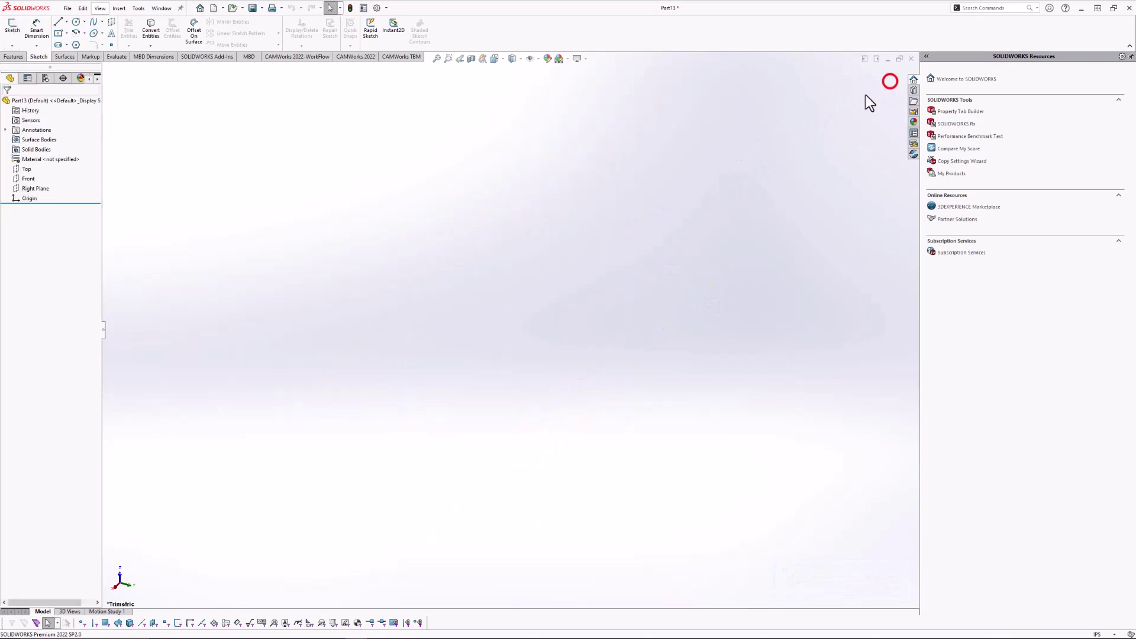
Save Part13 as a Part Templates (*.prtdot) file named 'CAM Part 2_Inch'.
click(645, 210)
click(66, 8)
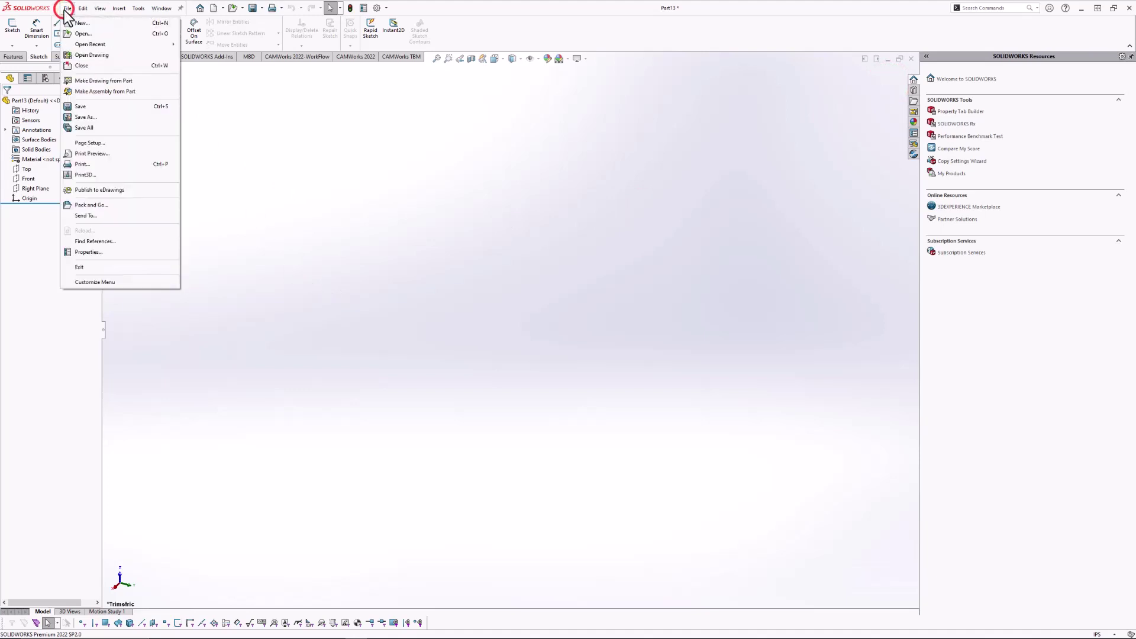
click(96, 117)
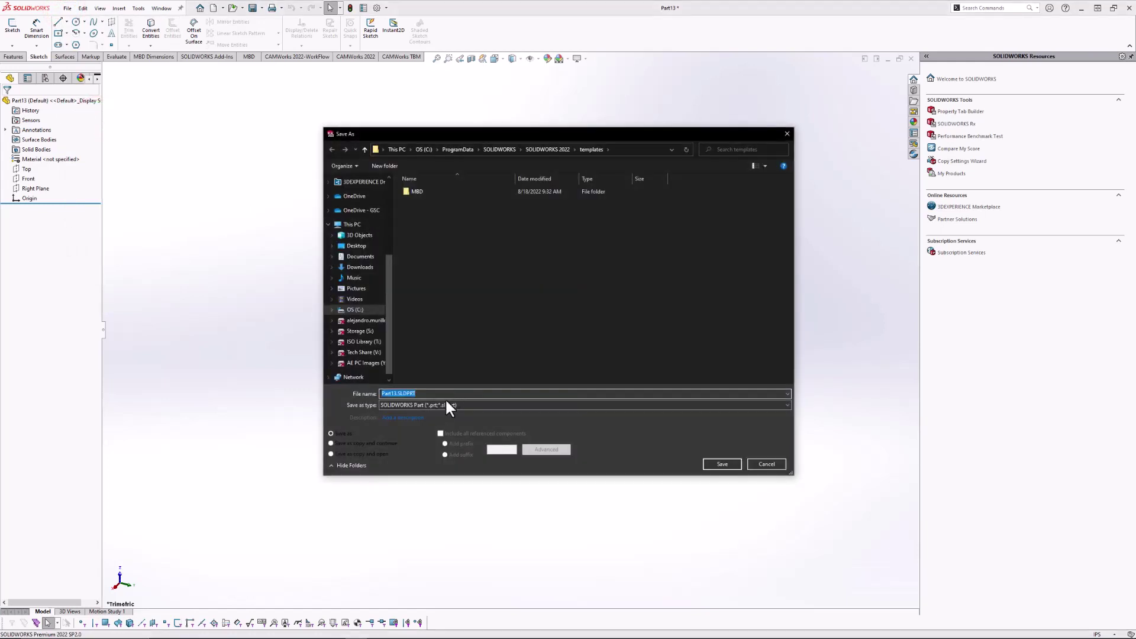
click(438, 405)
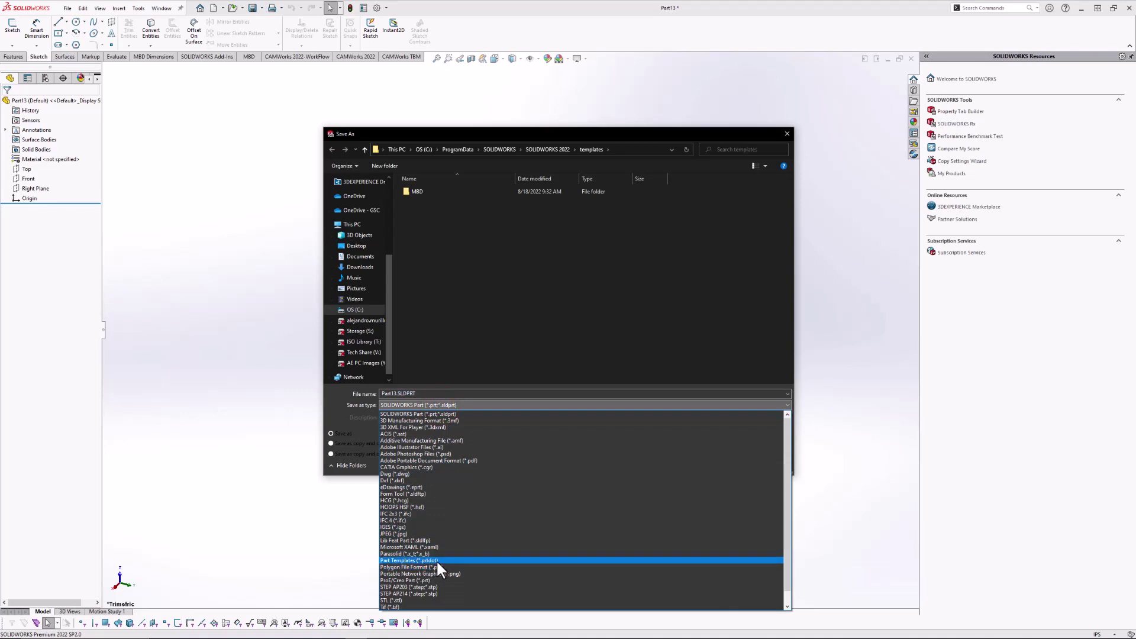
click(435, 560)
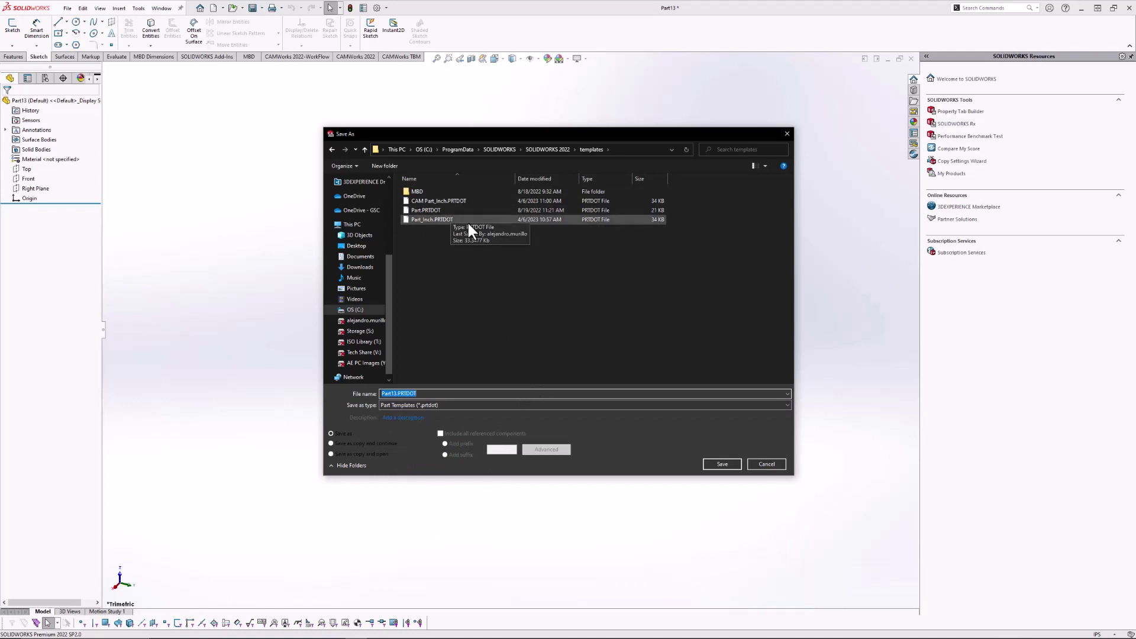
key(BackSpace)
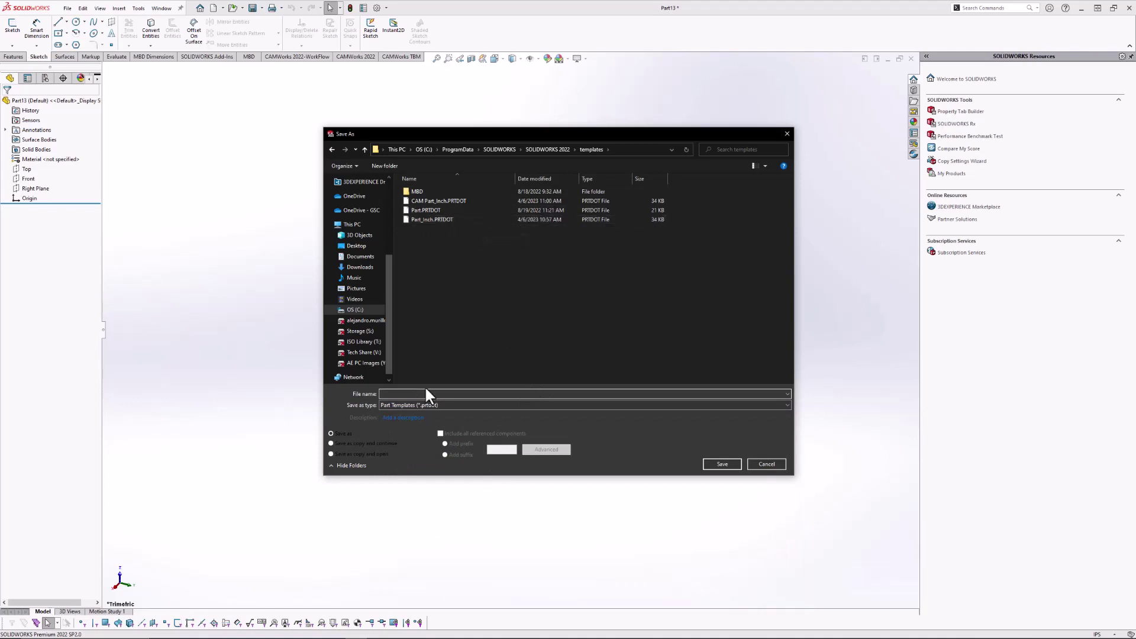
text(CA)
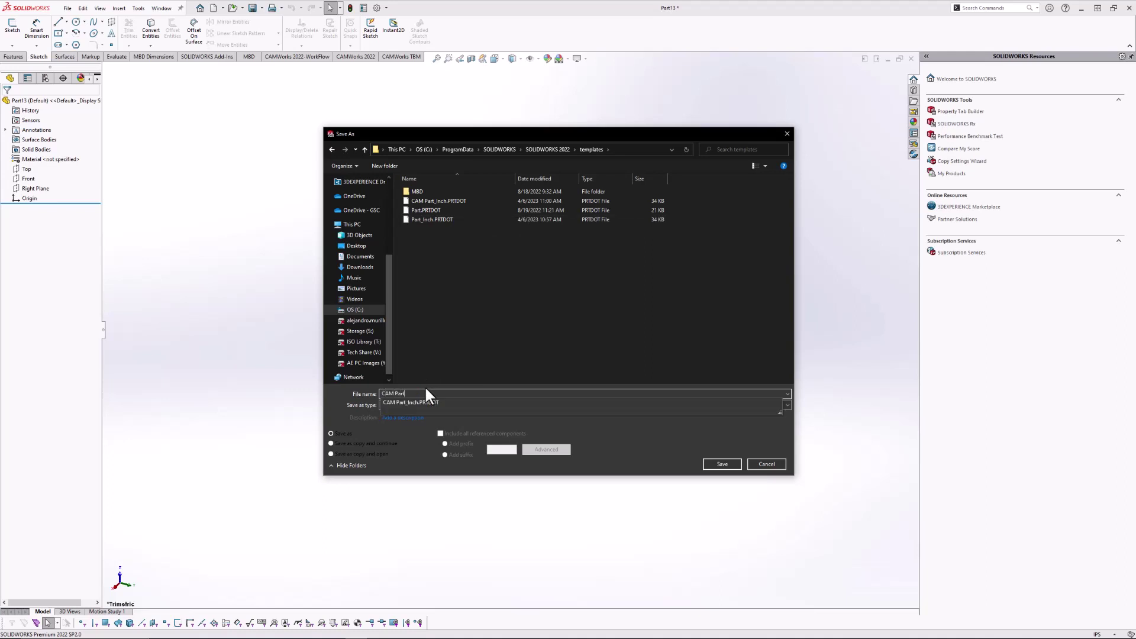
text(M Part)
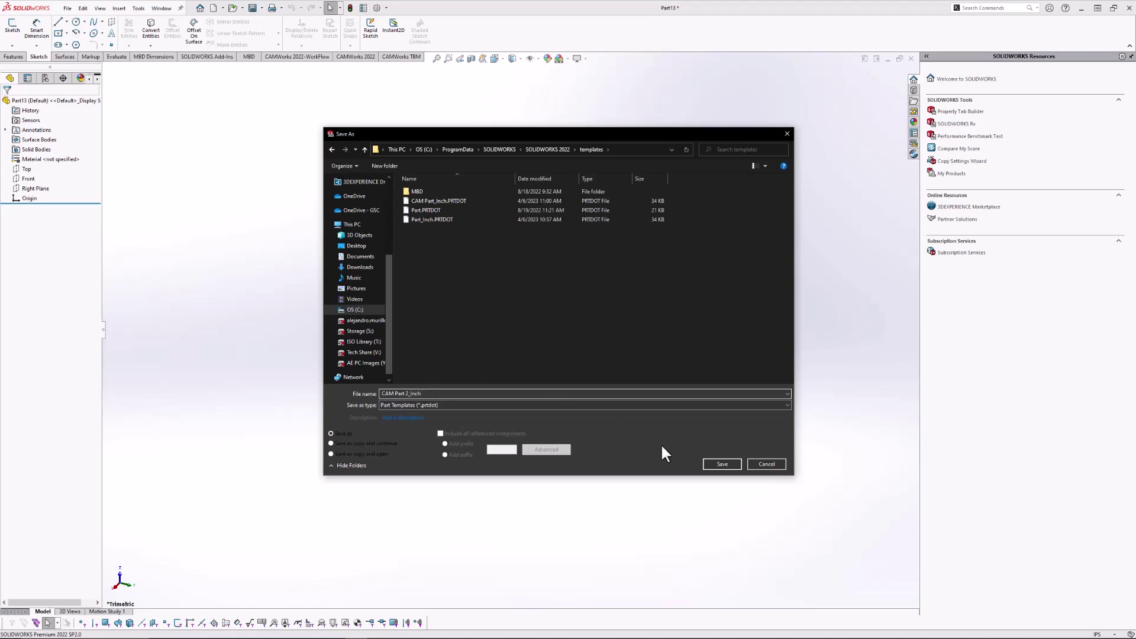
click(716, 466)
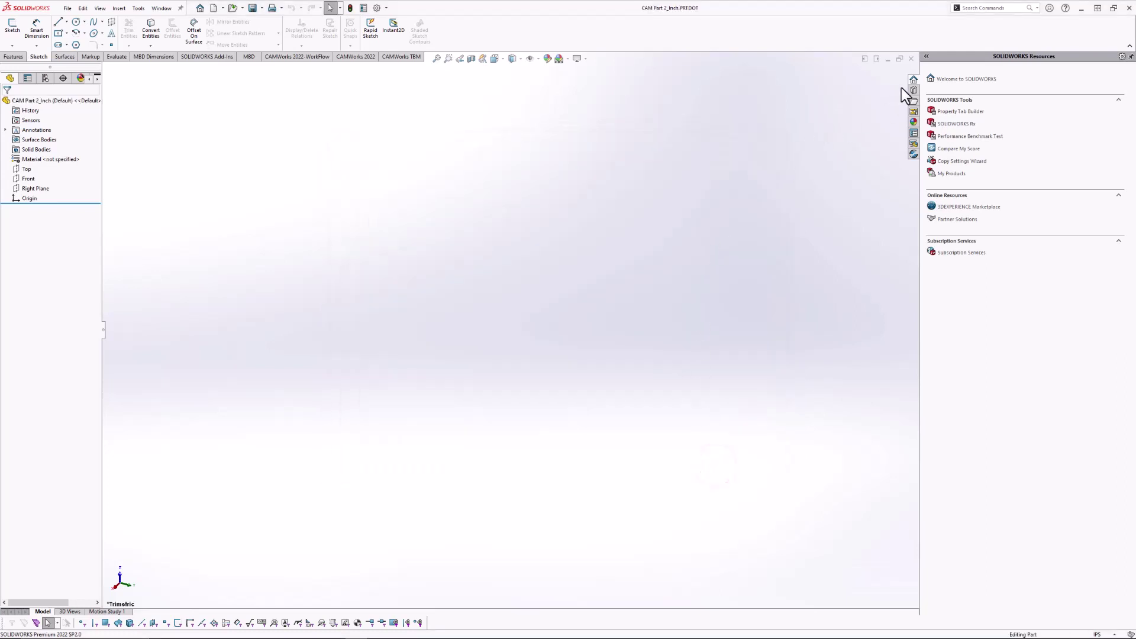
Close the template, create Part14 from CAM Part 2_Inch, and check its Top, Front, Right planes.
click(911, 59)
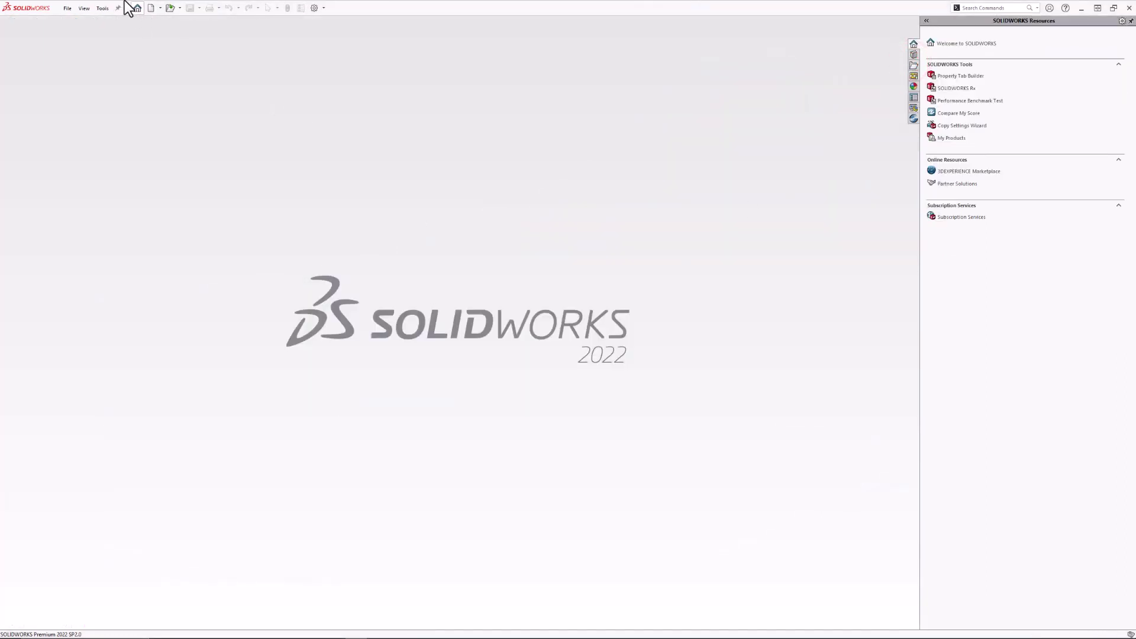
click(68, 9)
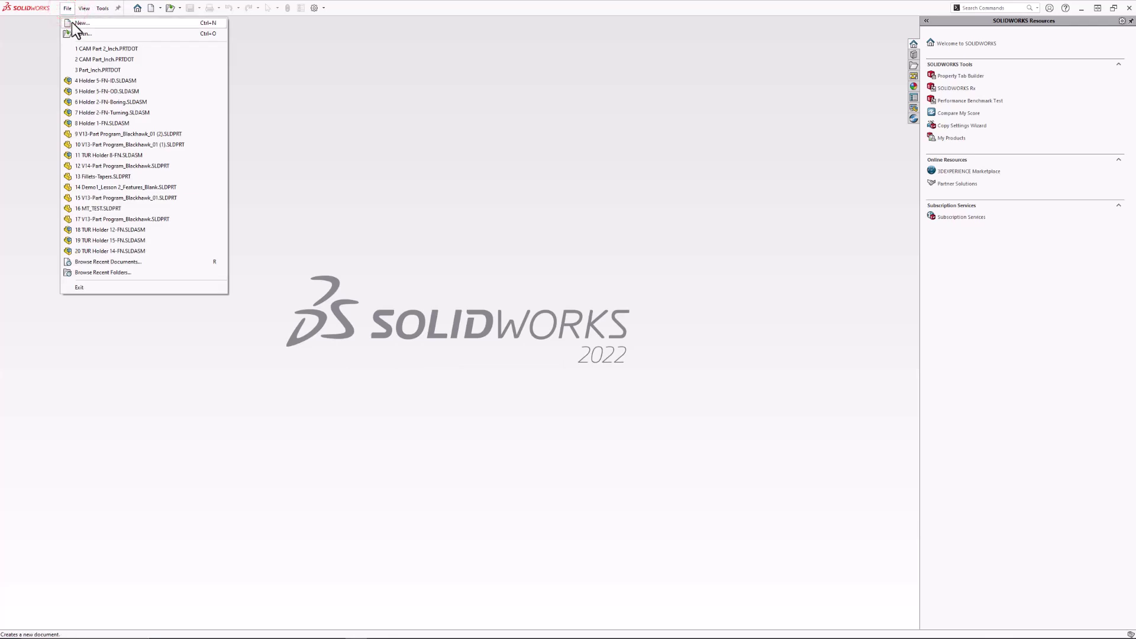
click(74, 23)
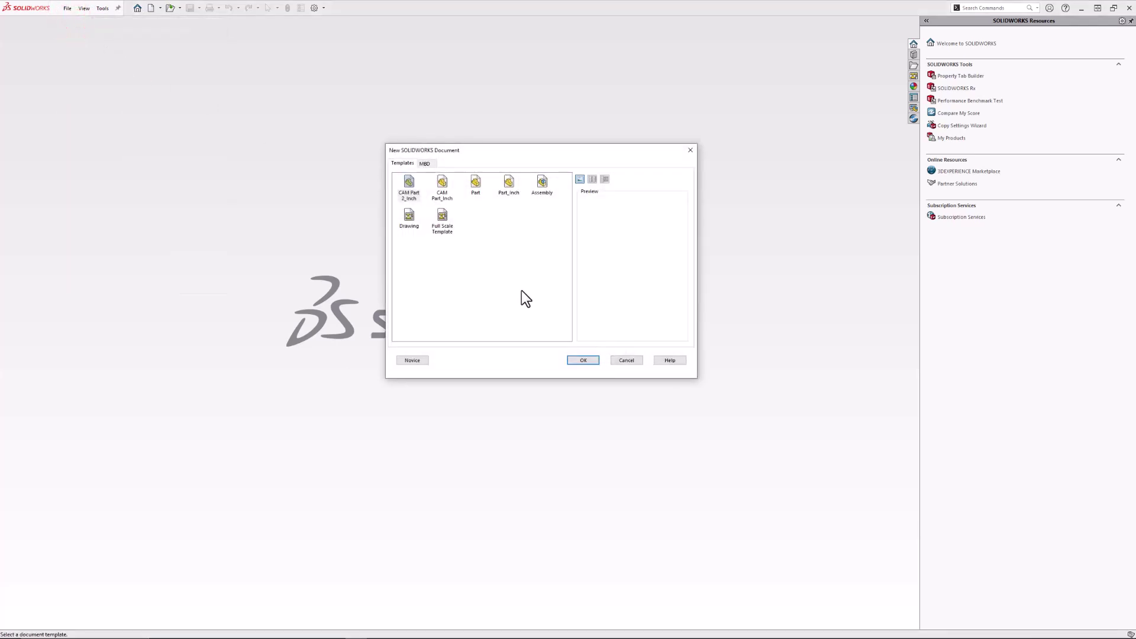
click(407, 189)
click(582, 361)
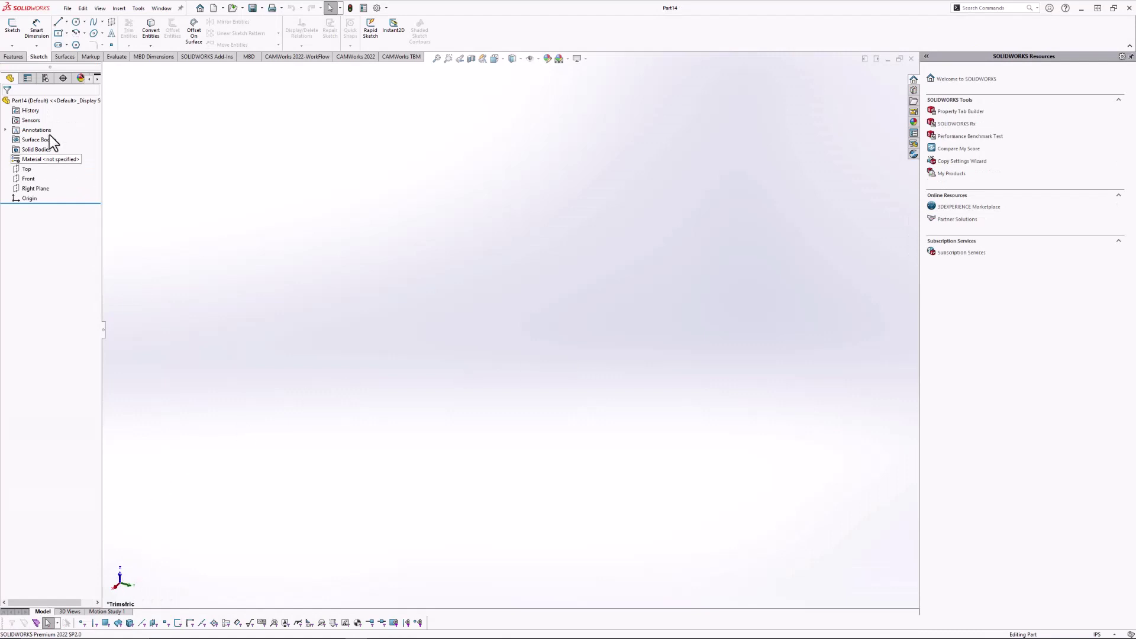
click(13, 26)
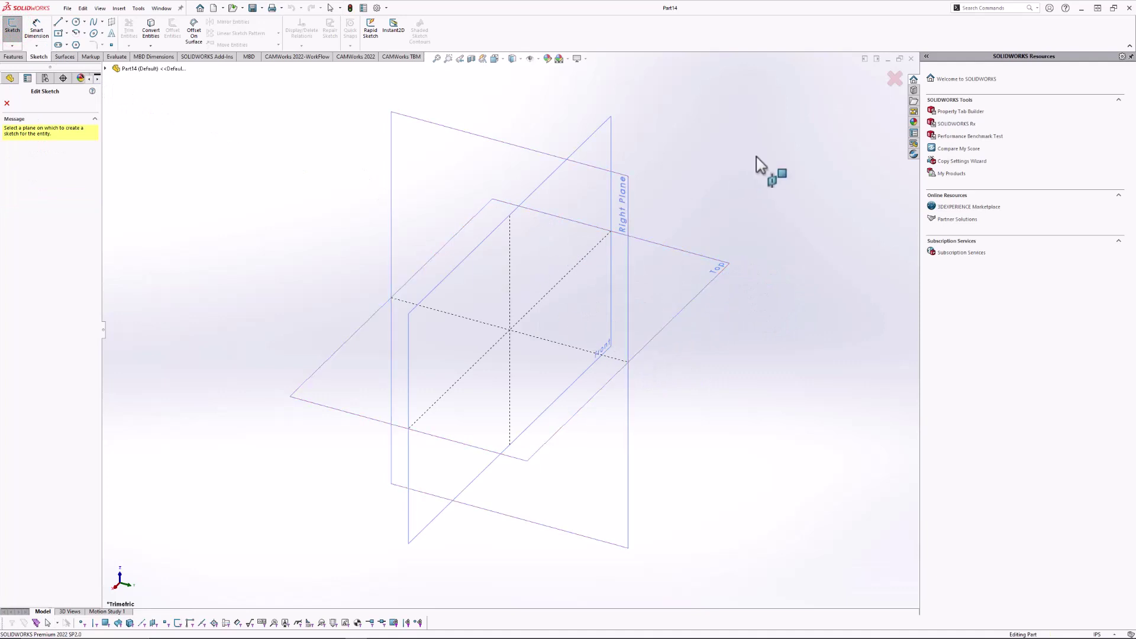
click(895, 80)
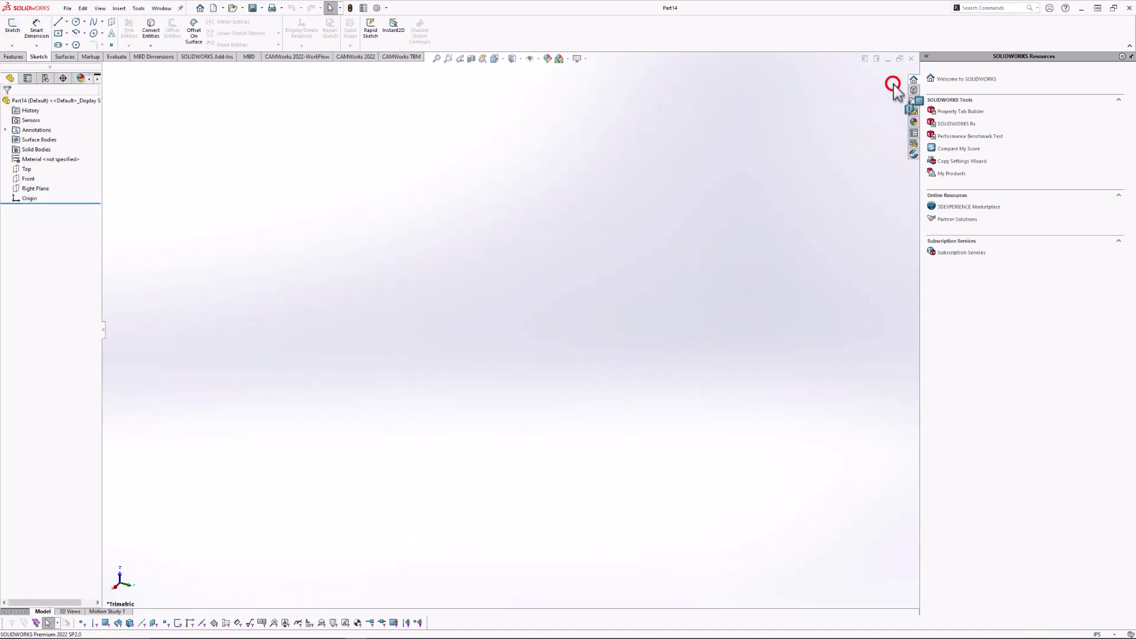